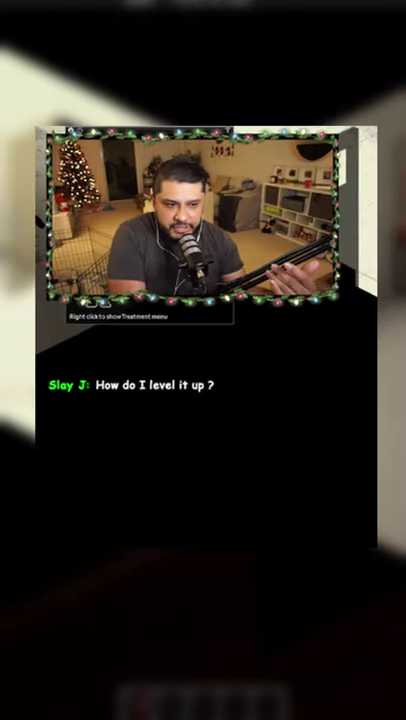
pyautogui.press('c')
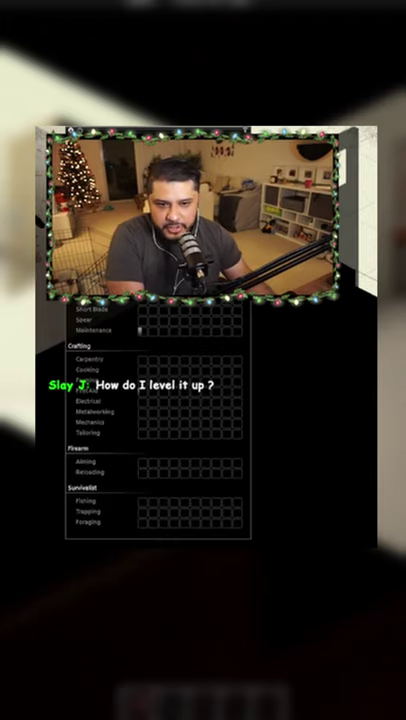